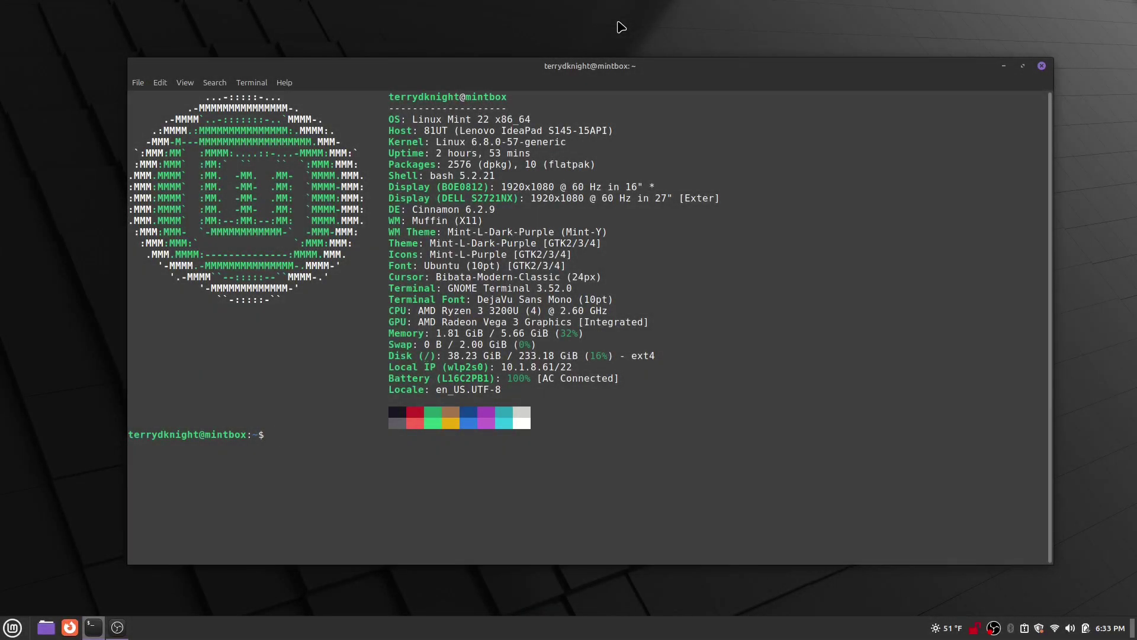
pyautogui.write('su')
pyautogui.write('do apt ')
pyautogui.write('update')
# Step: Run sudo apt update with the administrator password; 10 packages are reported upgradable
pyautogui.press('Return')
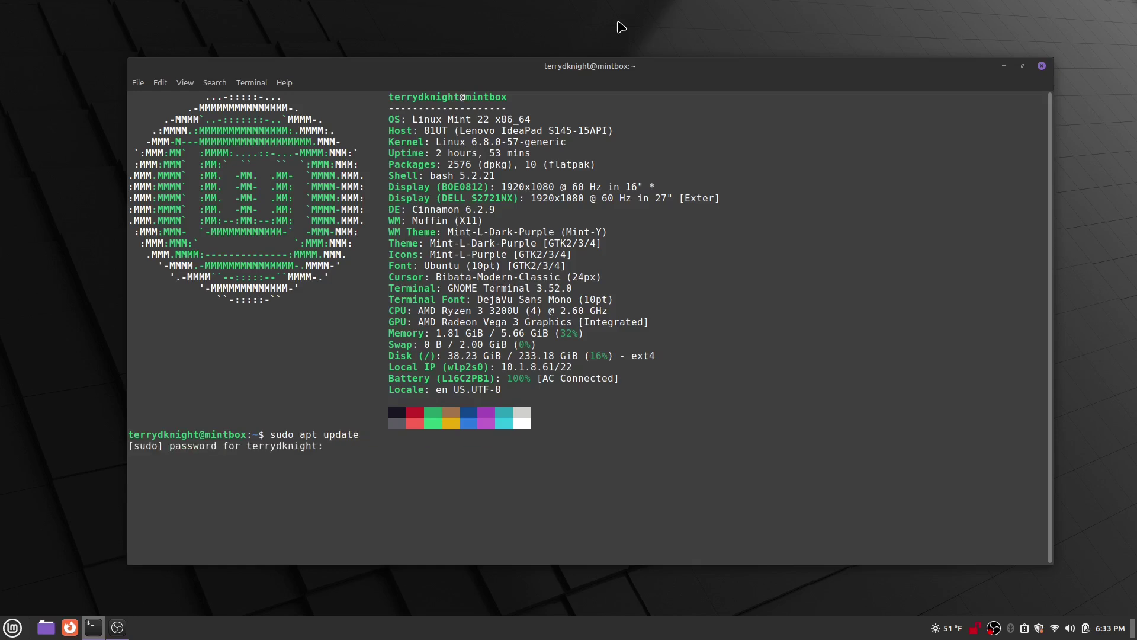
pyautogui.write('***')
pyautogui.write('***********')
pyautogui.press('Return')
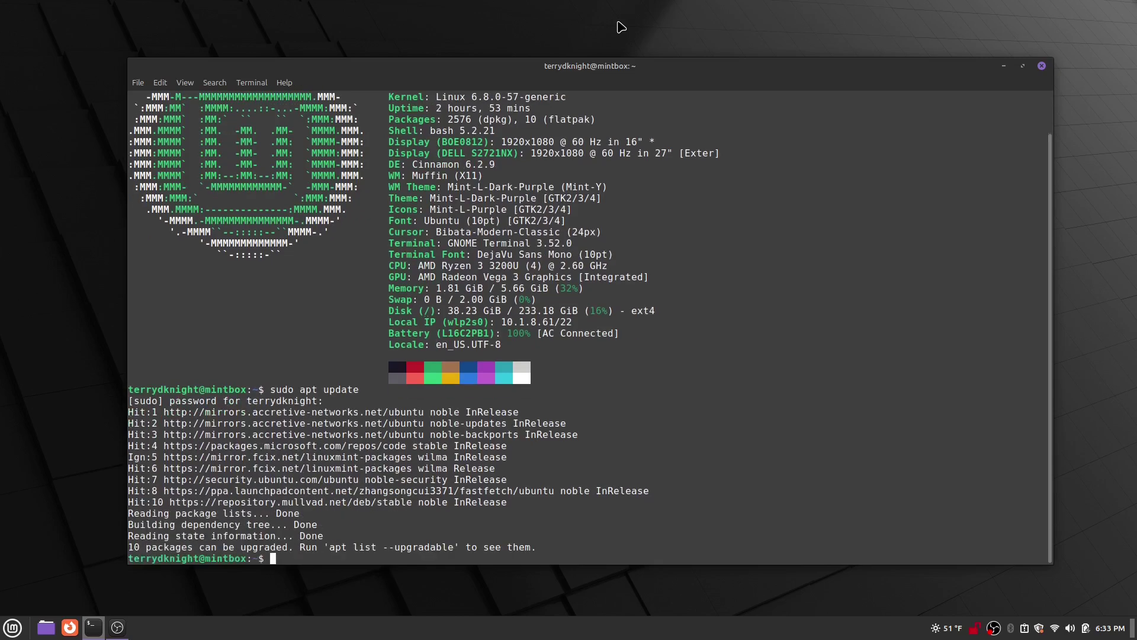
pyautogui.write('ap')
pyautogui.write('t upgra')
pyautogui.write('de')
# Step: Run apt upgrade and confirm with Y, installing the newer libfprint-2-2 and libfprint-2-tod1
pyautogui.press('Return')
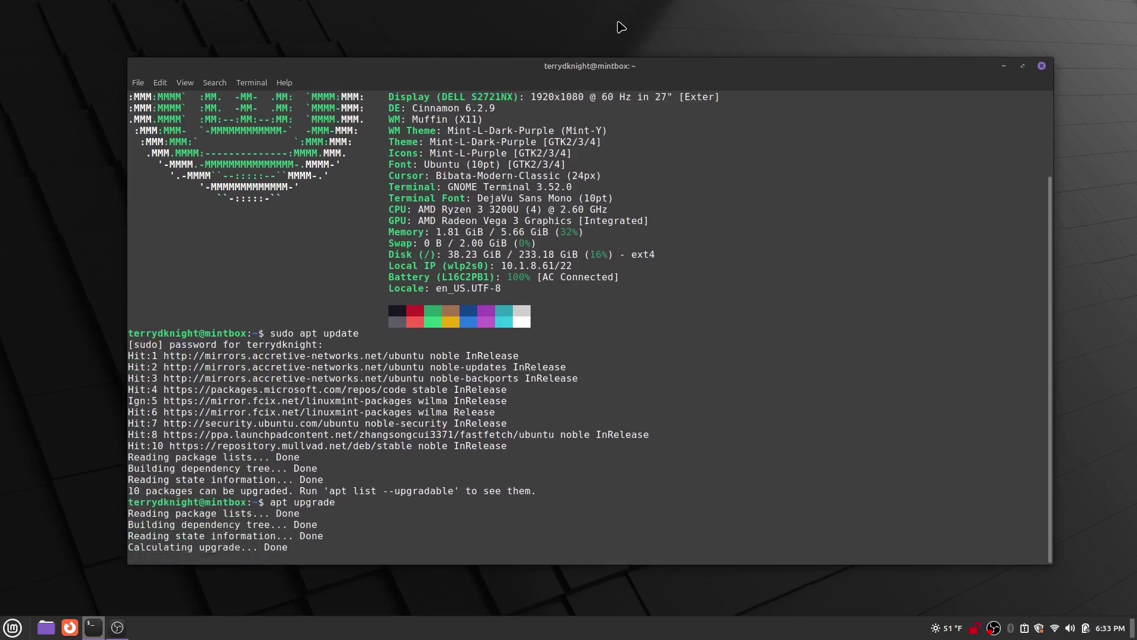
pyautogui.write('Y')
pyautogui.press('Return')
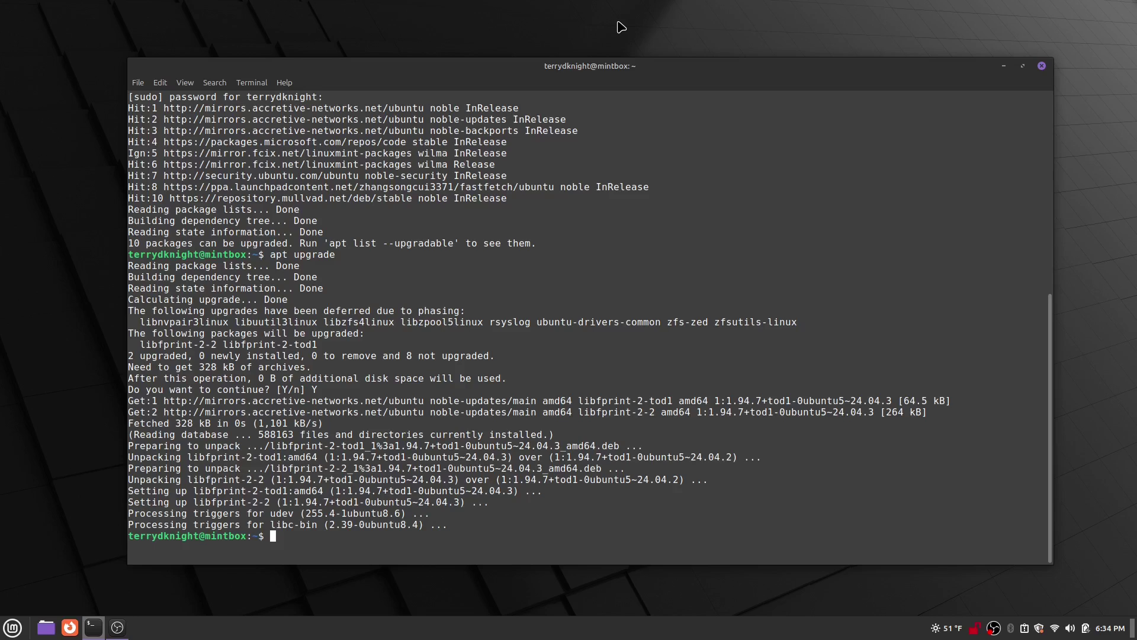
pyautogui.write('apt in')
pyautogui.write('stall ')
pyautogui.write('snapd')
# Step: Attempt apt install snapd, which fails with no installation candidate
pyautogui.press('Return')
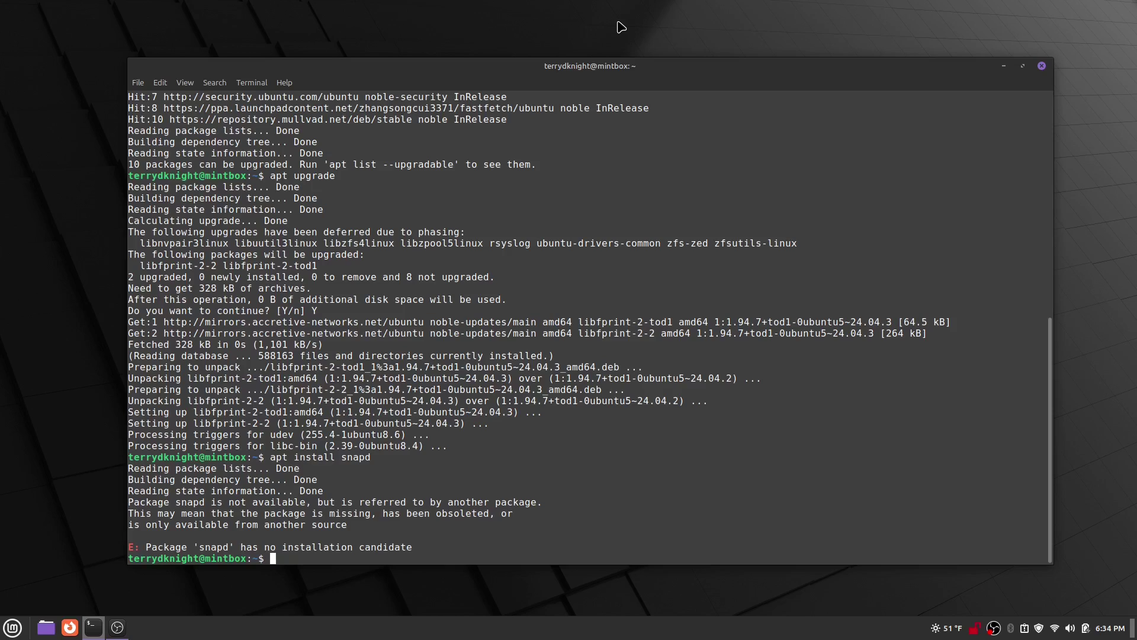
pyautogui.write('sudo ')
pyautogui.write('mv ')
pyautogui.write('/etc')
pyautogui.write('/apt')
pyautogui.write('/')
pyautogui.write('preferen')
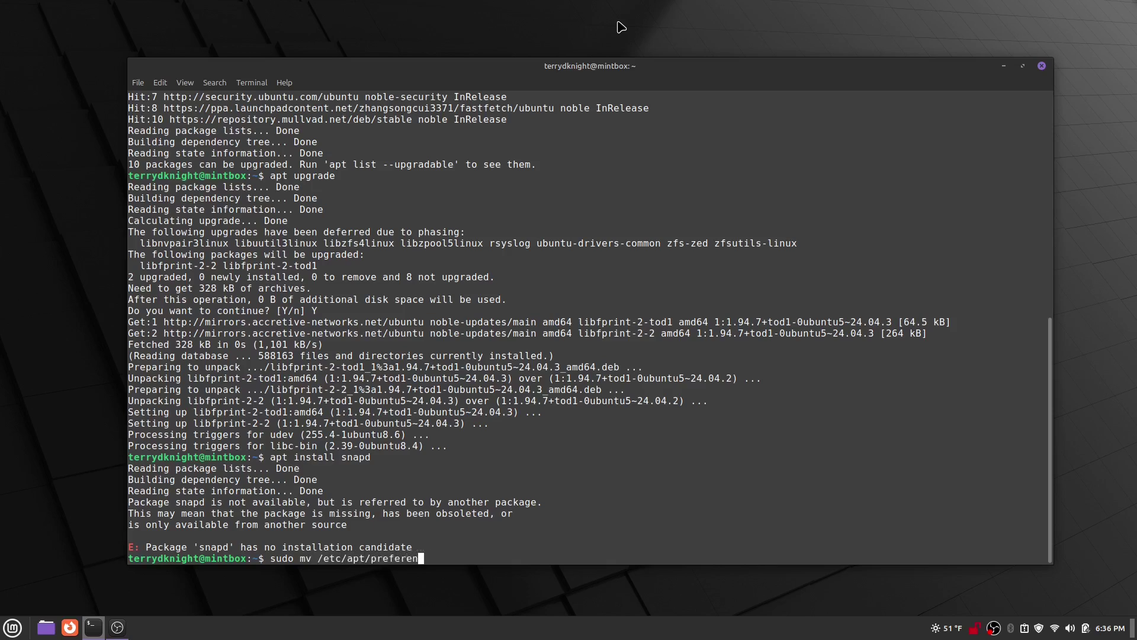
pyautogui.write('ces')
pyautogui.write('.d')
pyautogui.write('/nosnap')
pyautogui.write('.p')
pyautogui.write('ref')
pyautogui.write(' ~')
pyautogui.write('/Docume')
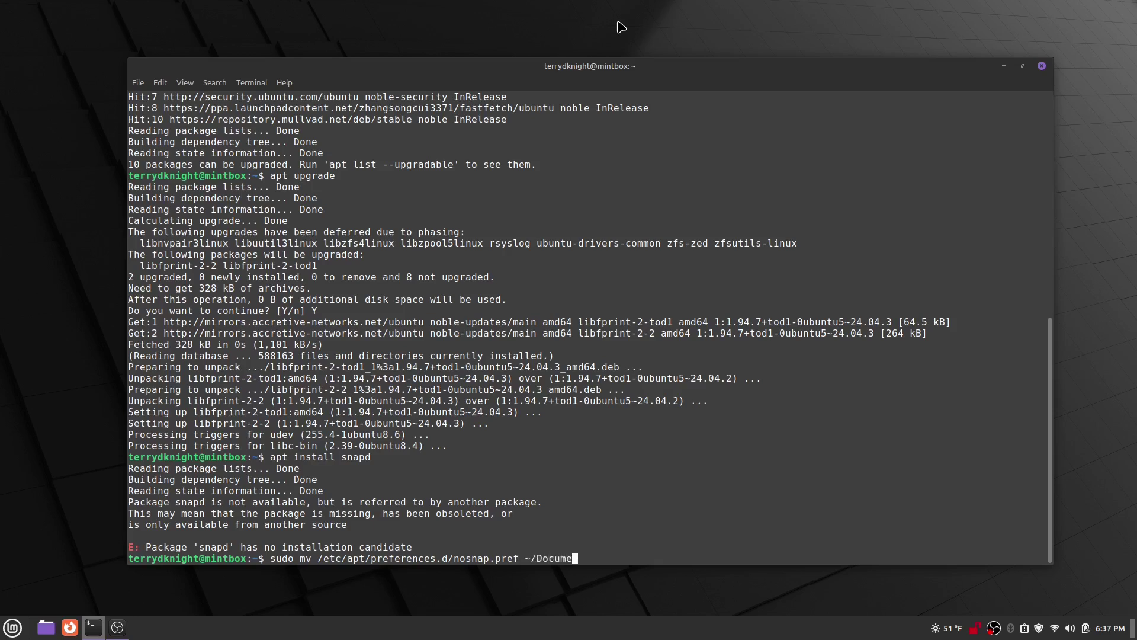
pyautogui.write('nts')
pyautogui.write('/nosnap')
pyautogui.write('.backup')
# Step: Move /etc/apt/preferences.d/nosnap.pref to ~/Documents/nosnap.backup using sudo mv
pyautogui.press('Return')
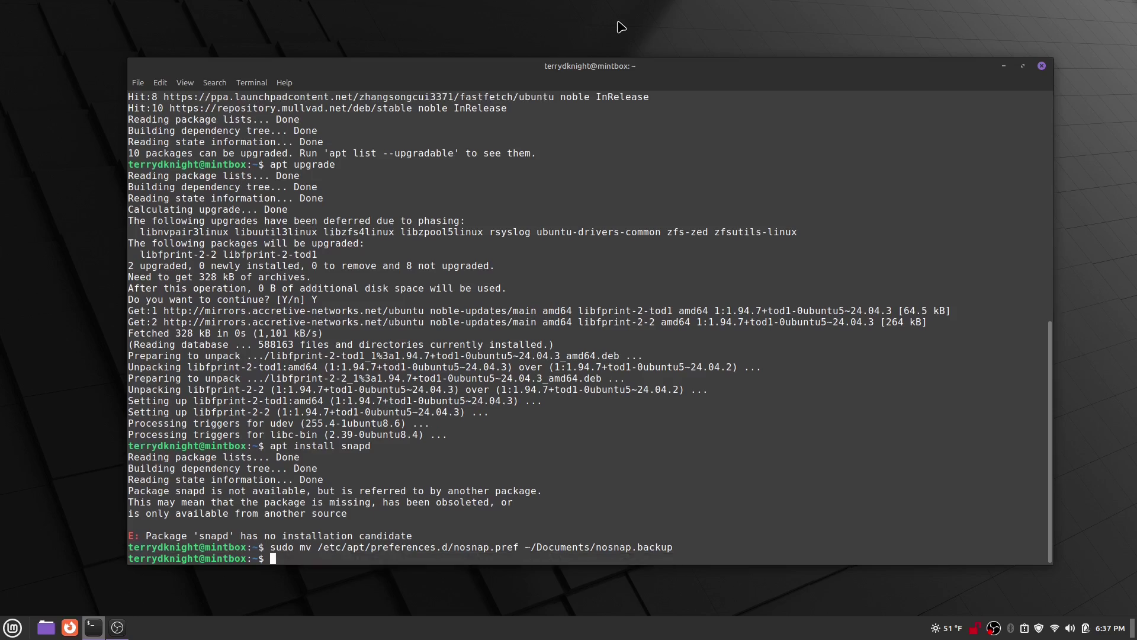
pyautogui.write('apt upda')
pyautogui.write('te')
# Step: Run apt update, then apt install snapd, installing snapd 2.67.1
pyautogui.press('Return')
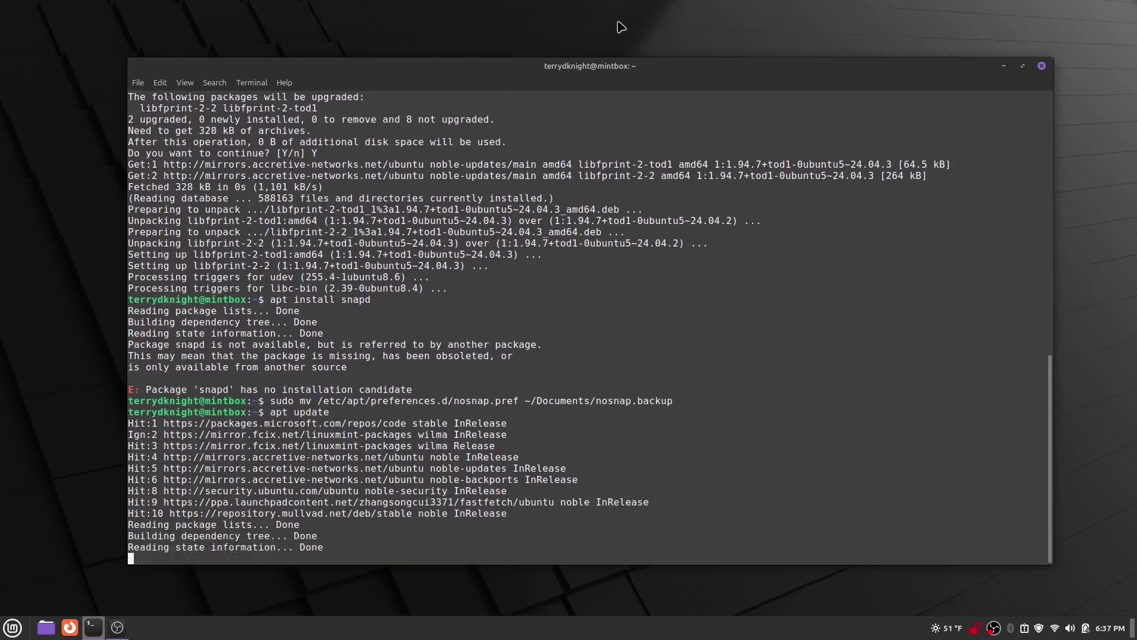
pyautogui.write('ap')
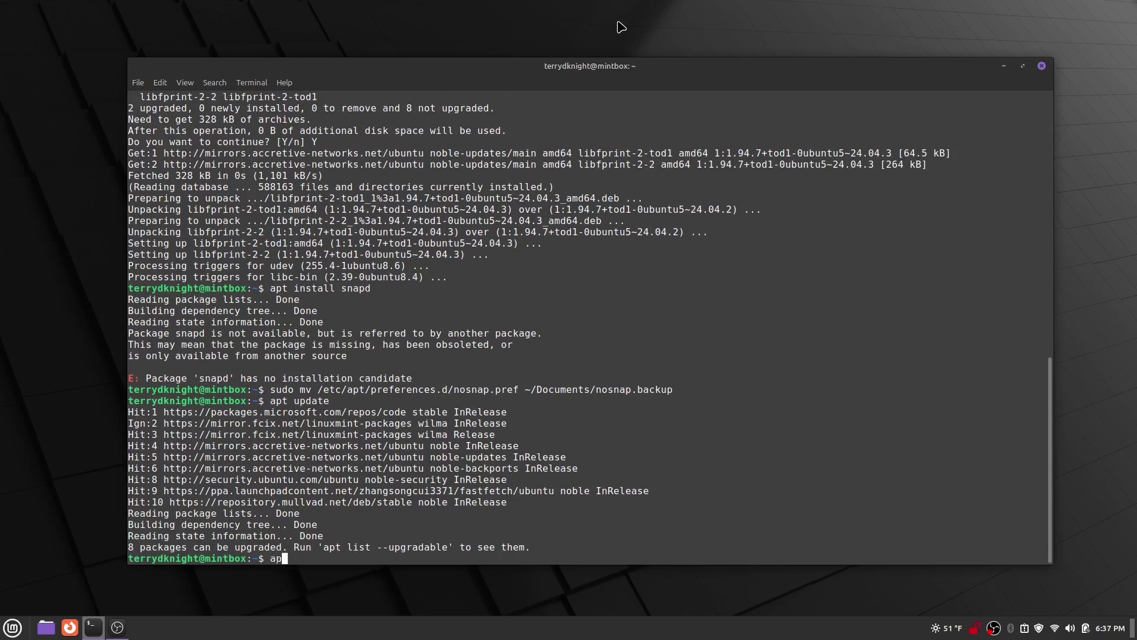
pyautogui.write('t install ')
pyautogui.write('snapd')
pyautogui.press('Return')
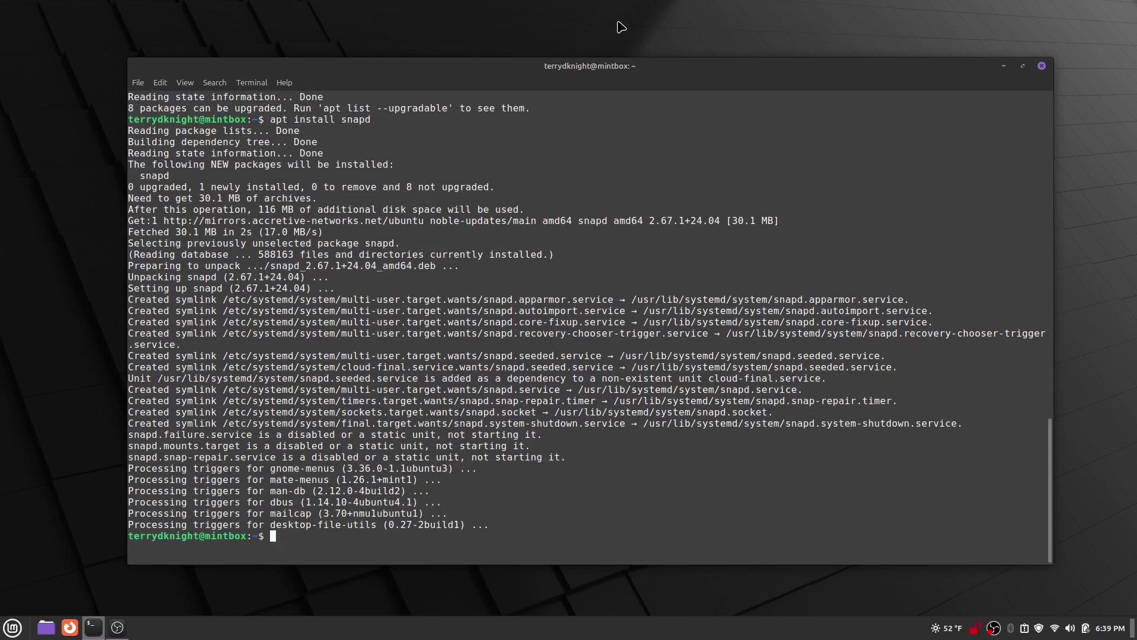
pyautogui.write('sudo ')
pyautogui.write('system')
pyautogui.write('ctl')
pyautogui.write(' en')
pyautogui.write('able ')
pyautogui.write('--')
pyautogui.write('now snapd')
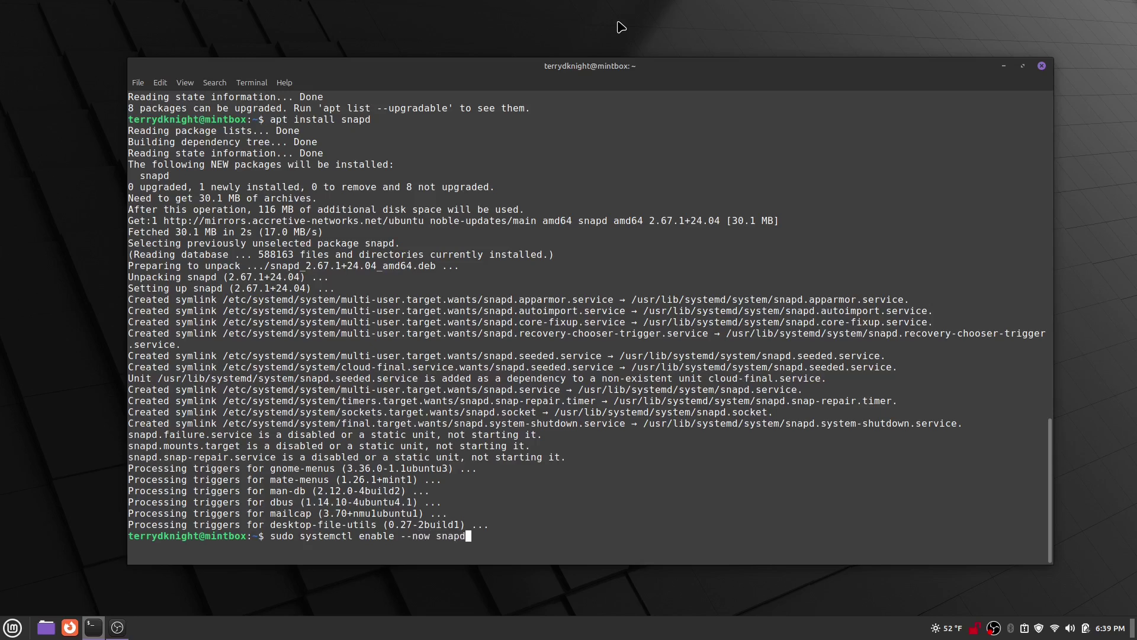
# Step: Run sudo systemctl enable --now snapd to enable snapd at boot and start it
pyautogui.press('Return')
pyautogui.write('snap')
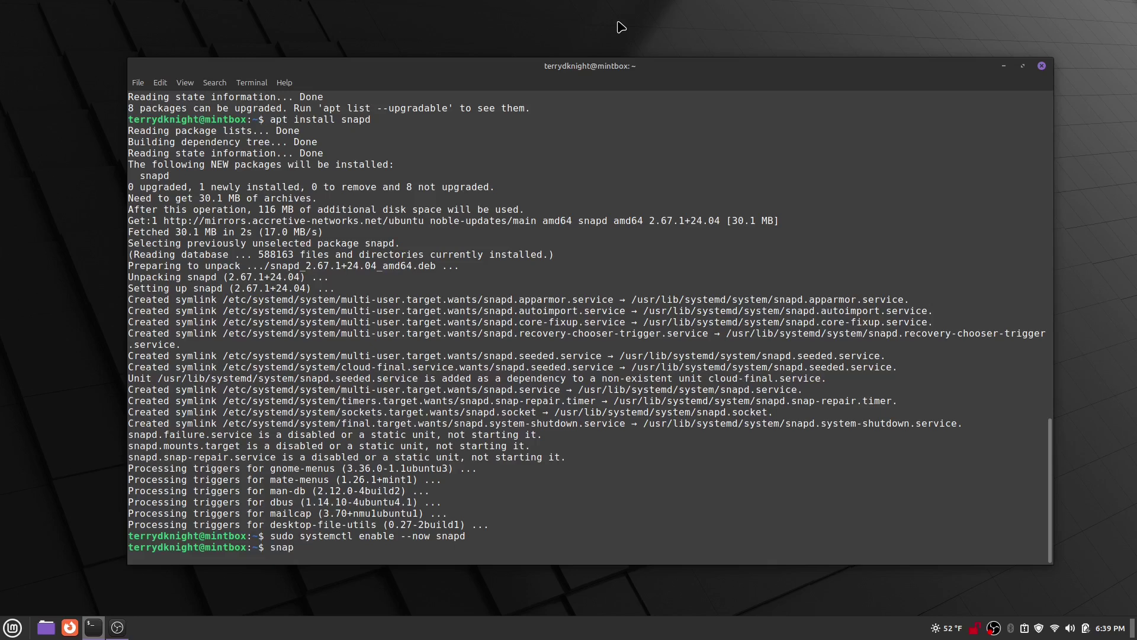
pyautogui.write(' insta')
pyautogui.write('ll ')
pyautogui.write('ghosty')
pyautogui.write('y')
# Step: Fix the package-name typo and submit 'snap install ghostty --edge --classic'
pyautogui.press('BackSpace')
pyautogui.press('BackSpace')
pyautogui.write('ty')
pyautogui.write(' --edg')
pyautogui.write('e --')
pyautogui.write('classic')
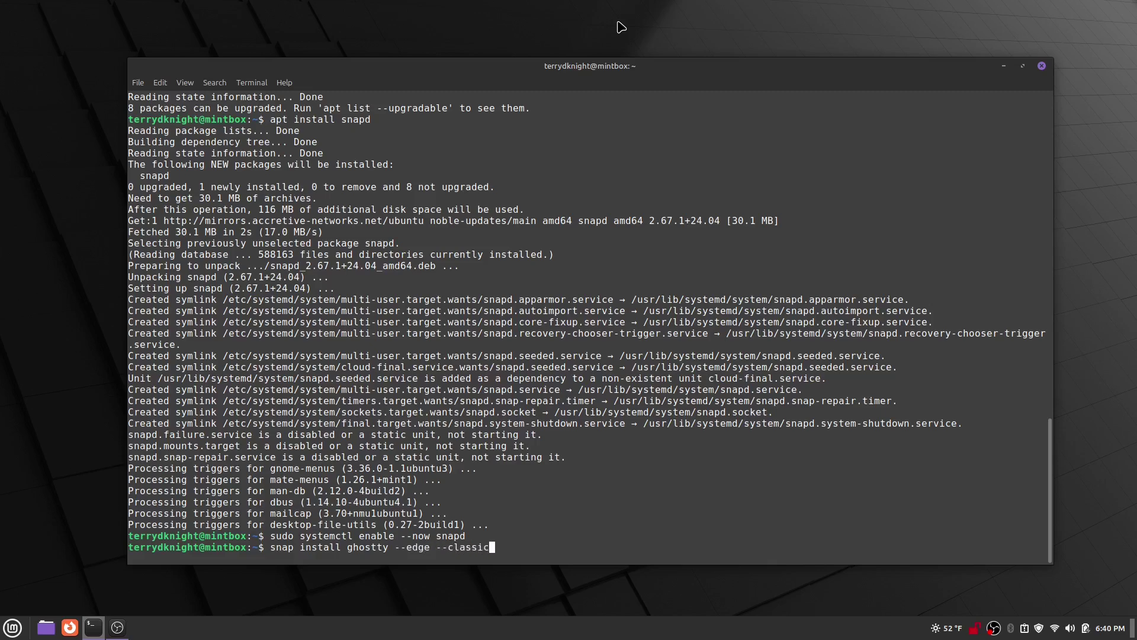
pyautogui.press('Return')
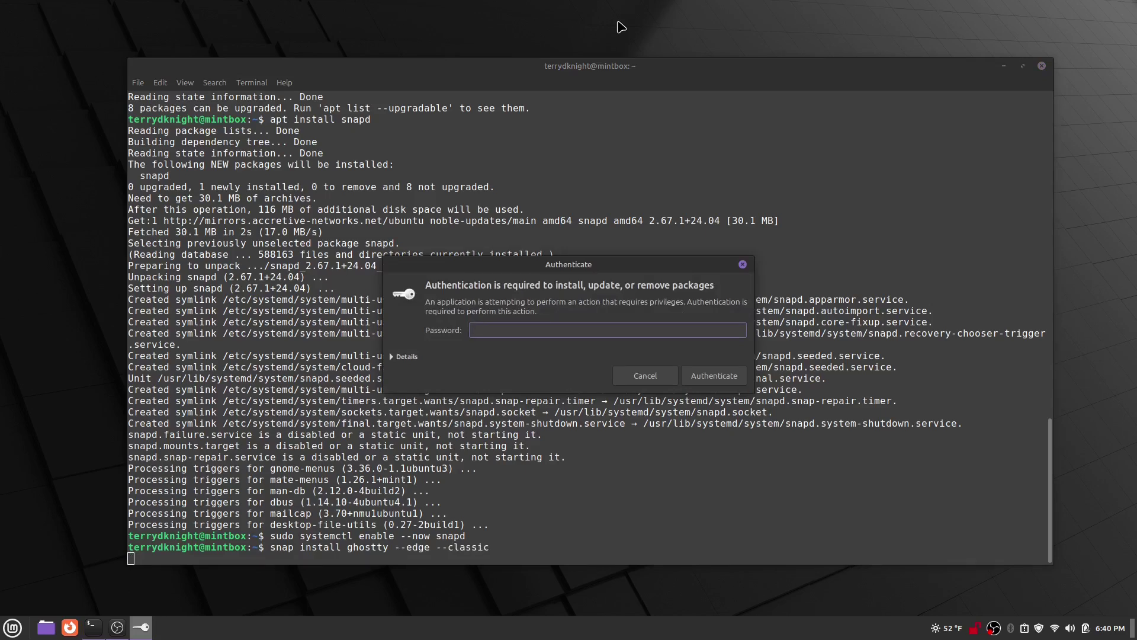
pyautogui.write('•••')
pyautogui.write('•••••••••••')
# Step: Authenticate with the password so Ghostty edge tip-20250403 finishes installing
pyautogui.press('Return')
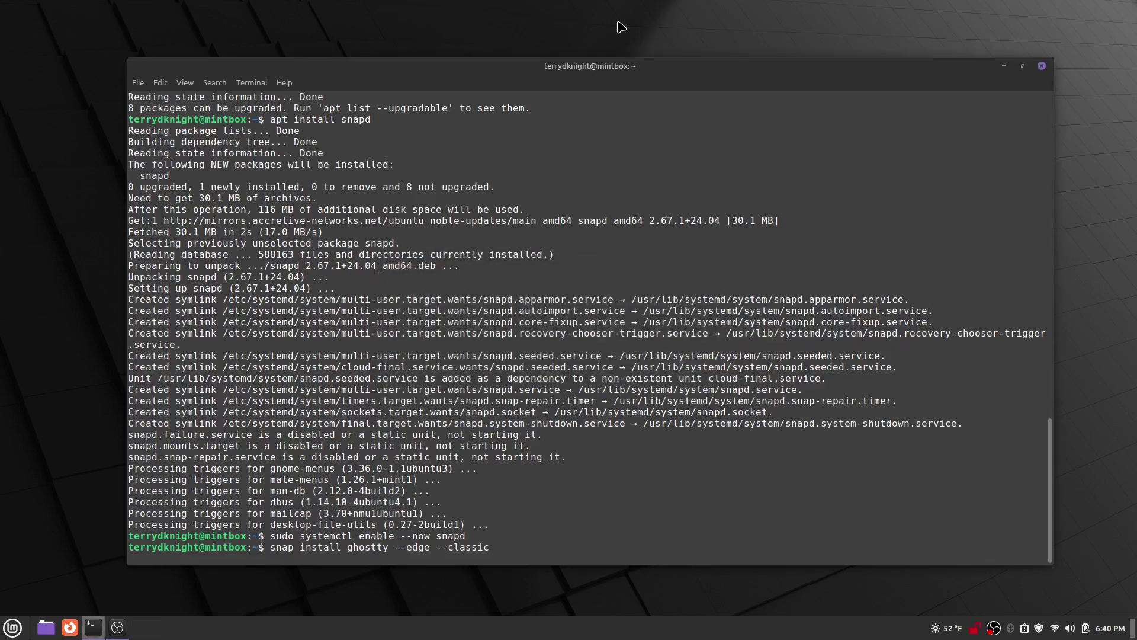
pyautogui.press('Return')
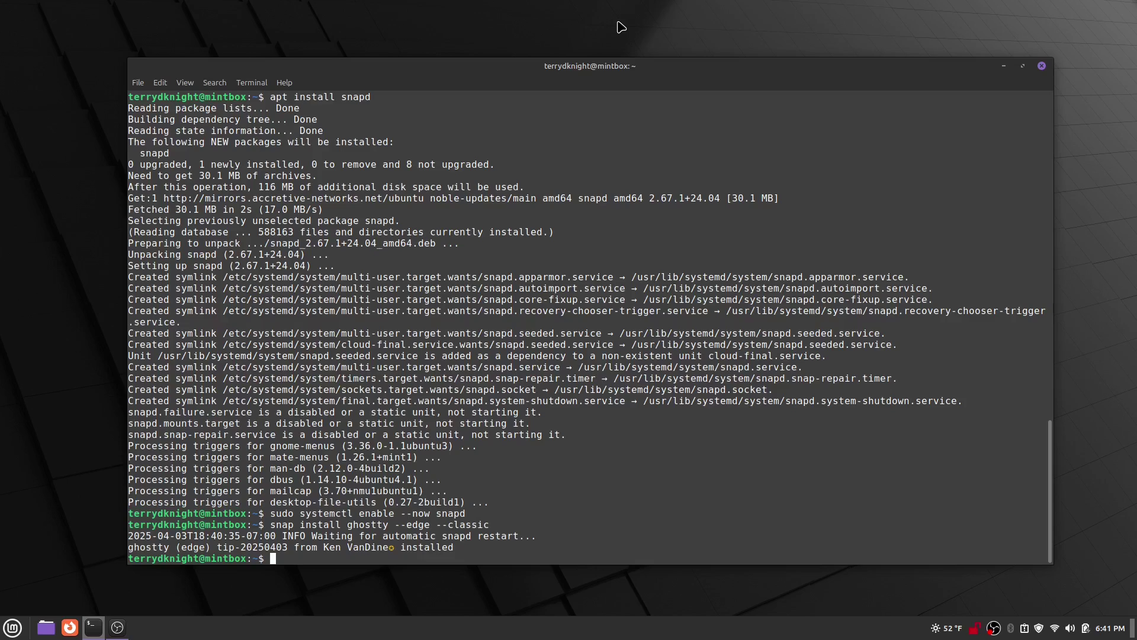
pyautogui.write('gho')
pyautogui.write('styy')
# Step: Correct the misspelling and run 'ghostty --version', showing 1.1.4-HEAD+6f1b22ac on tip
pyautogui.press('BackSpace')
pyautogui.press('BackSpace')
pyautogui.write('ty ')
pyautogui.write('--vers')
pyautogui.write('ion')
pyautogui.press('Return')
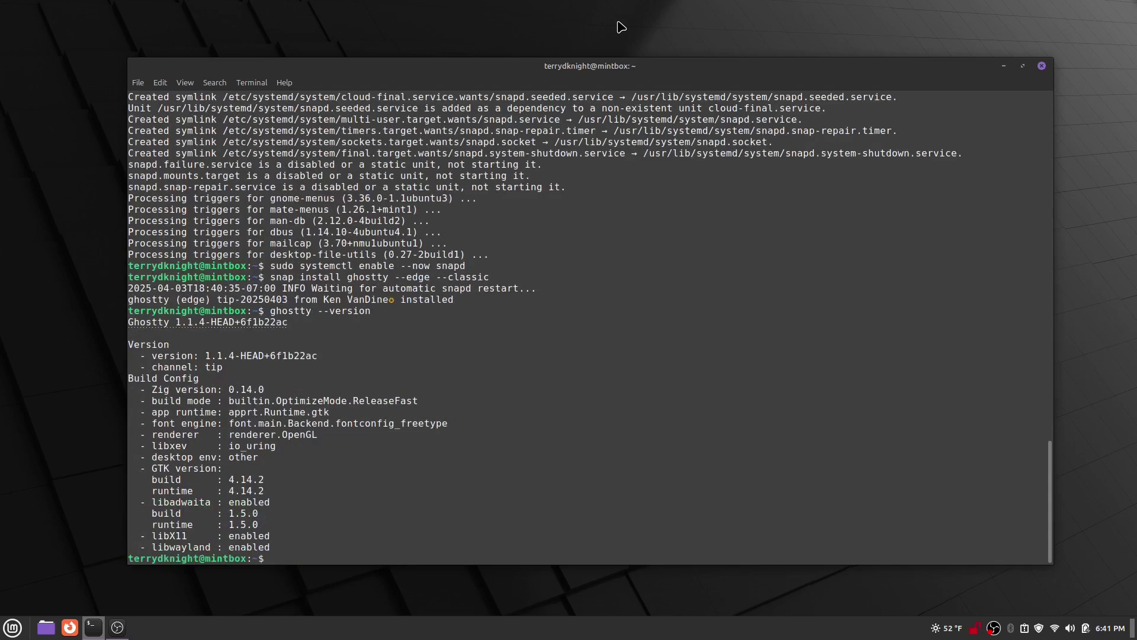
pyautogui.write('g')
pyautogui.write('hostt')
pyautogui.write('y')
# Step: Run 'ghostty' to launch it, printing startup info and GTK warnings
pyautogui.press('Return')
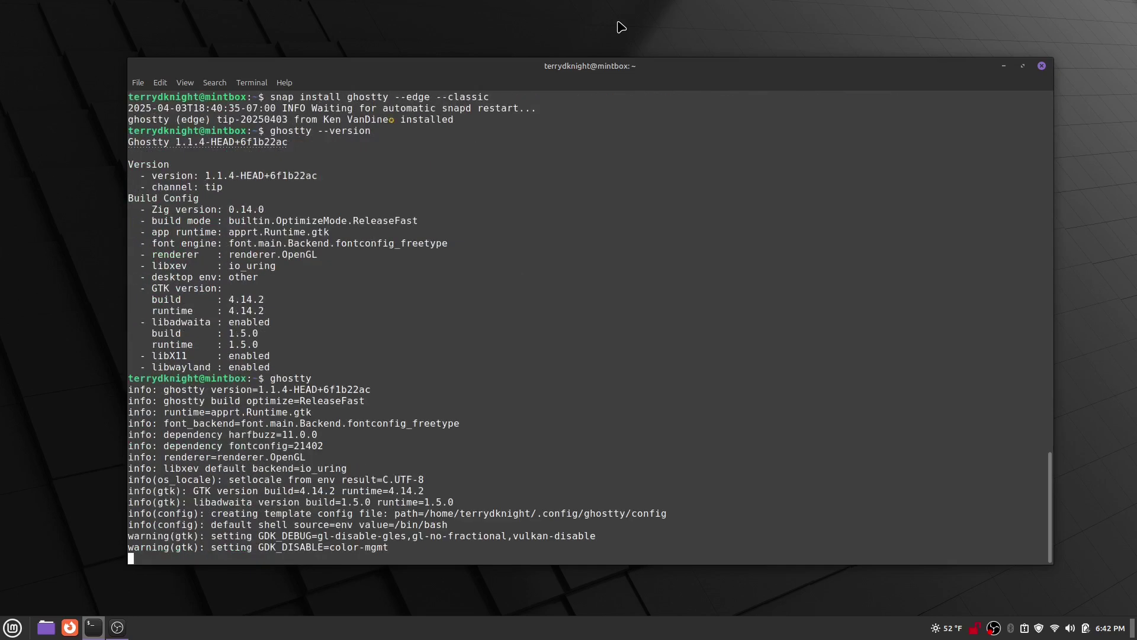